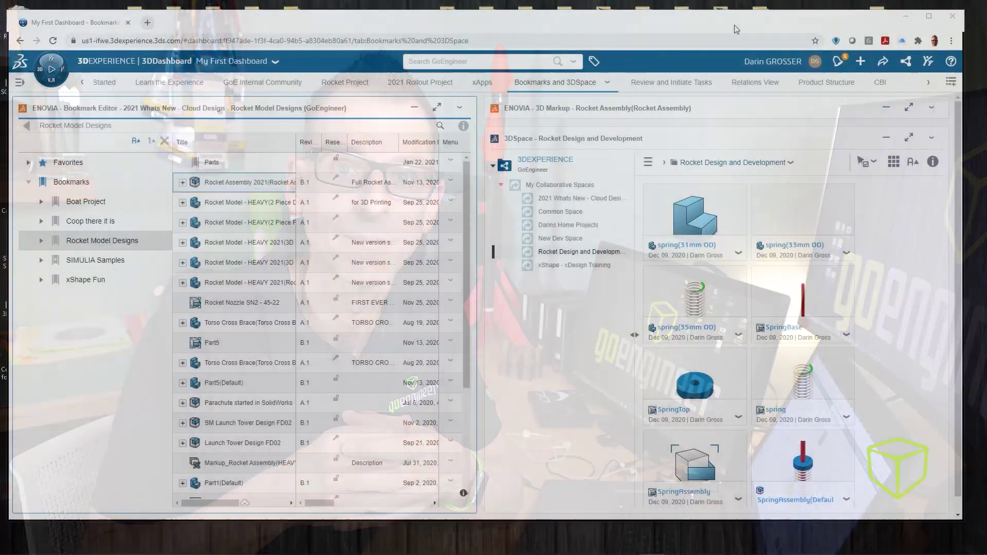
Maximize the Bookmark Editor, colour-code its rows by Collaborative Space, then search 'rocket'
left_click(436, 107)
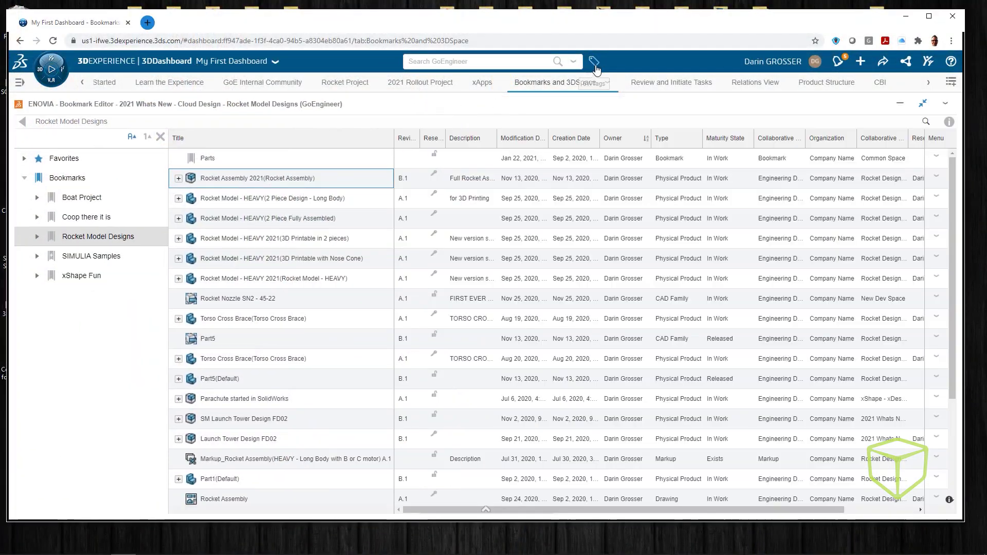
left_click(595, 62)
left_click(49, 178)
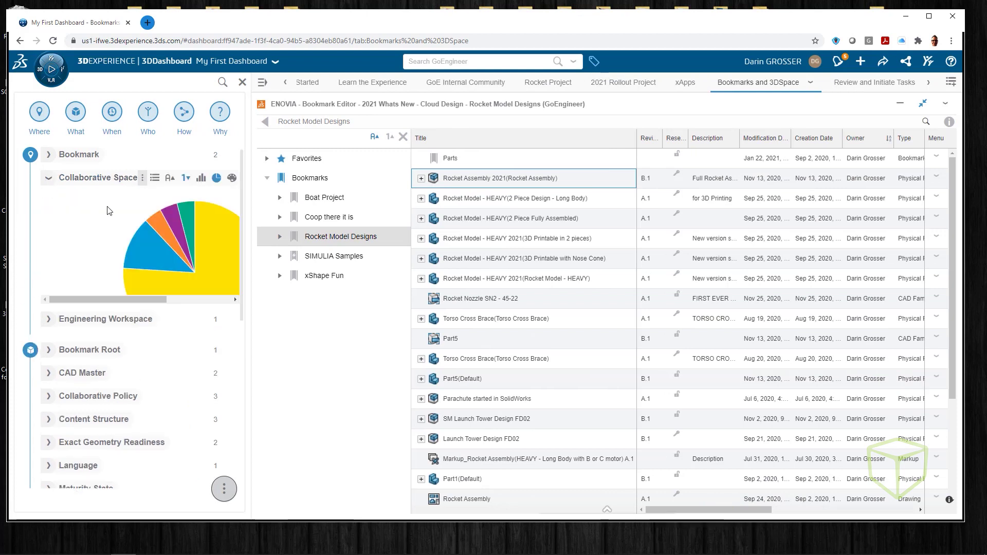
left_click(232, 178)
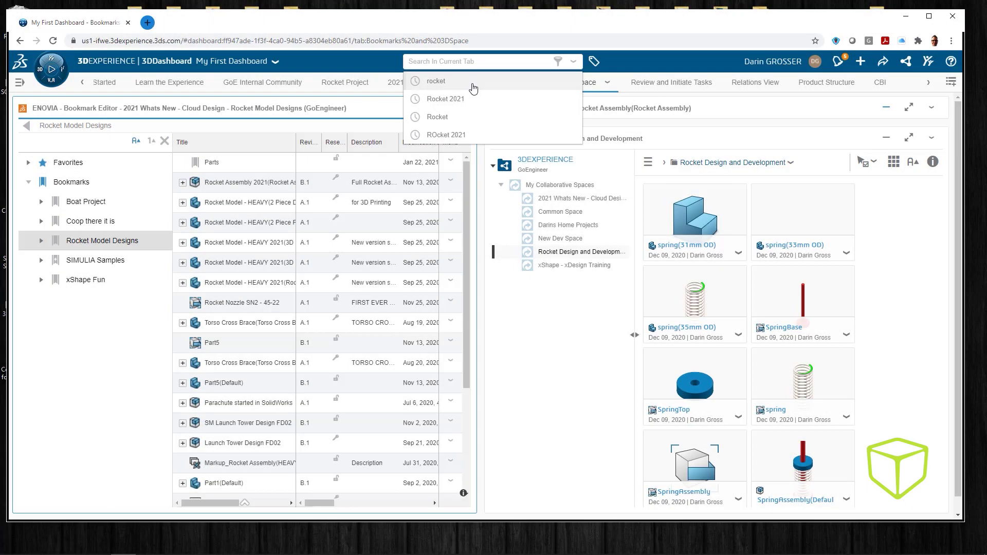
left_click(473, 88)
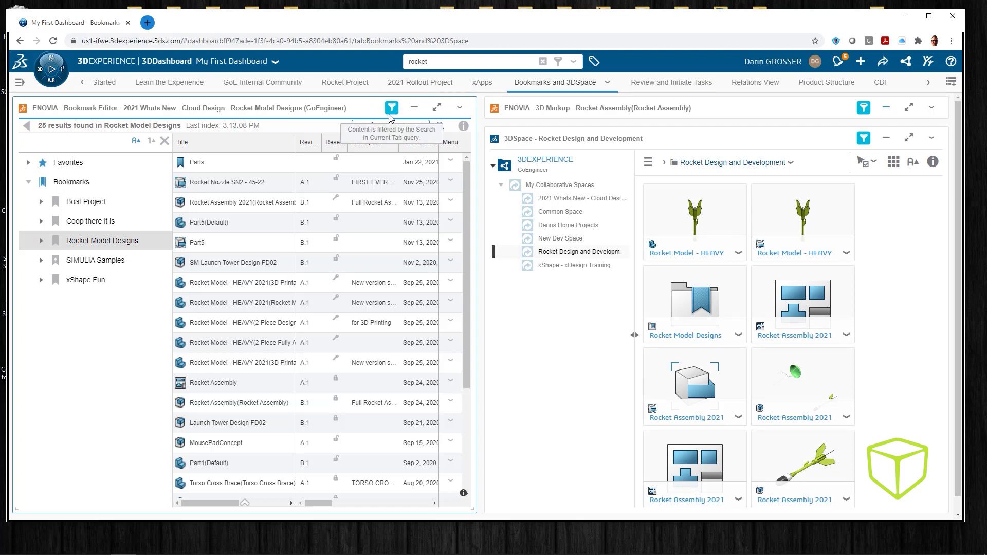
Clear the rocket search and set the search mode to Search In Current Tab
left_click(542, 62)
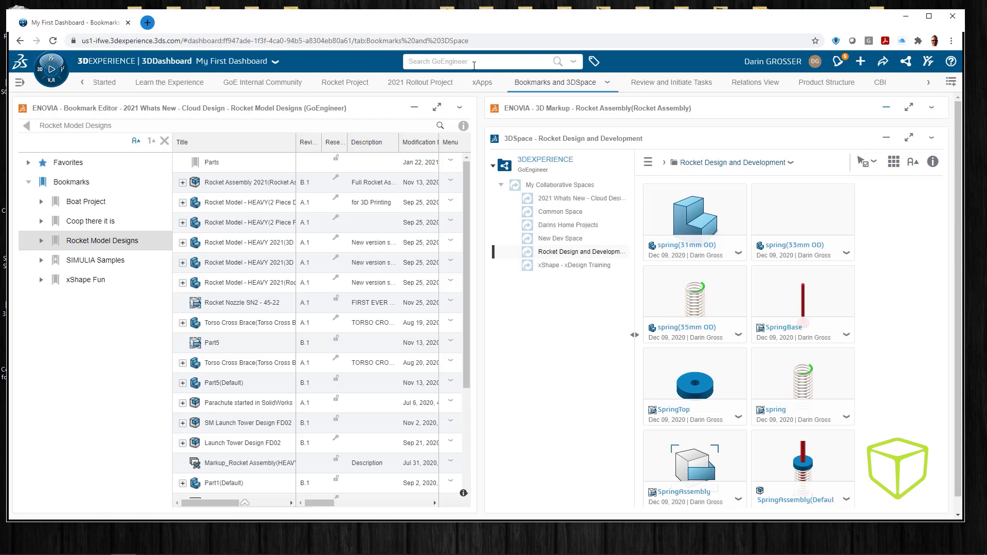
left_click(574, 63)
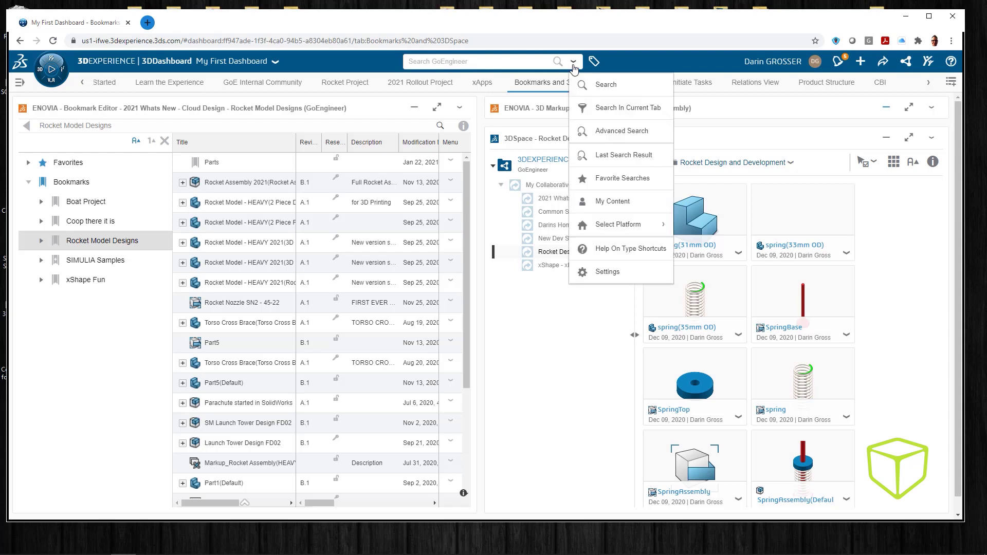
left_click(633, 111)
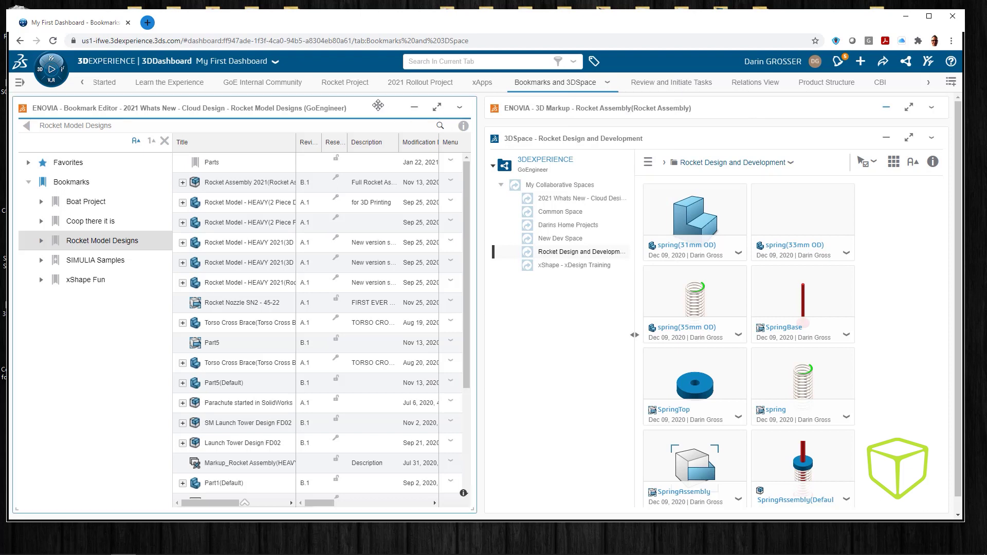
Search 'rocket' within the current tab, clear it, and go to the 2021 Rollout Project tab
left_click(488, 61)
type("rocket")
key("Return")
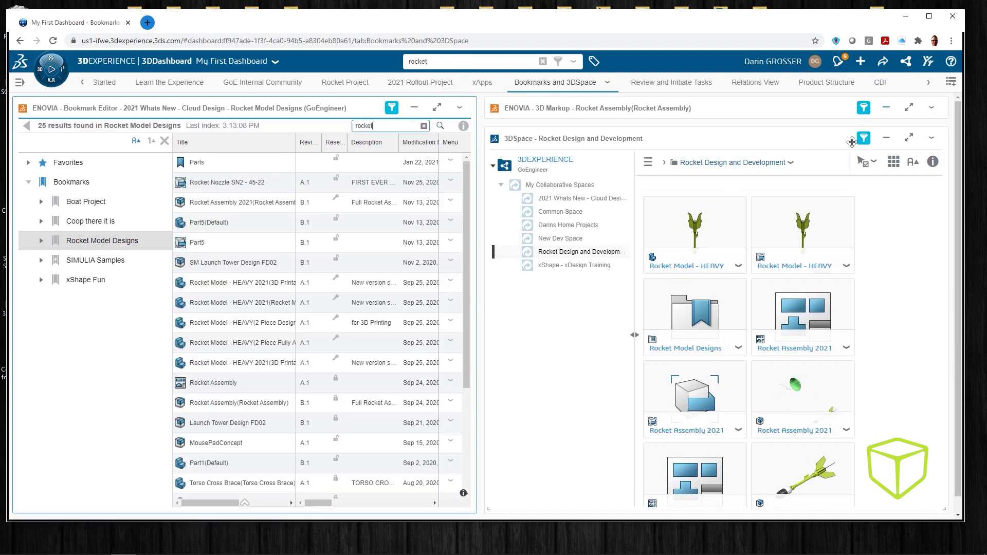
left_click(542, 61)
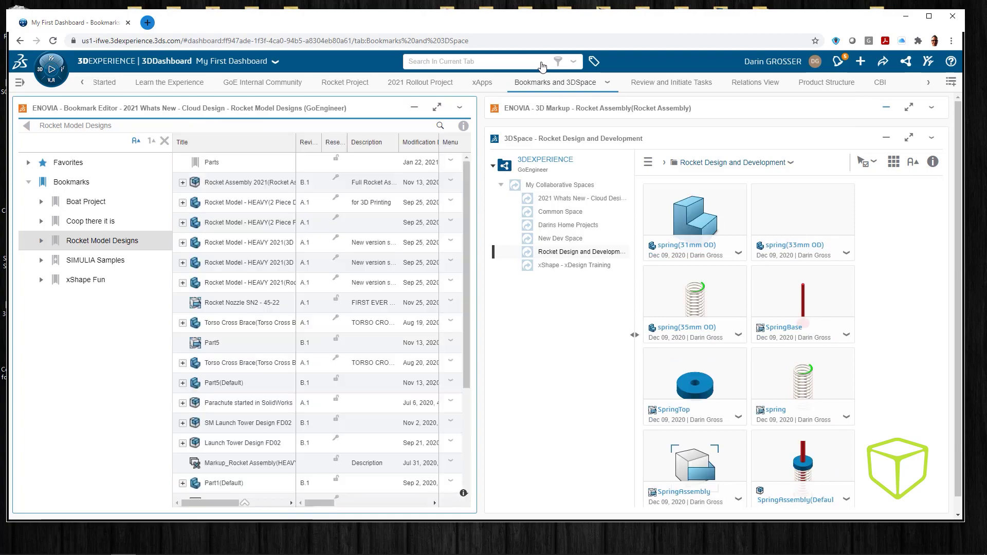
left_click(420, 82)
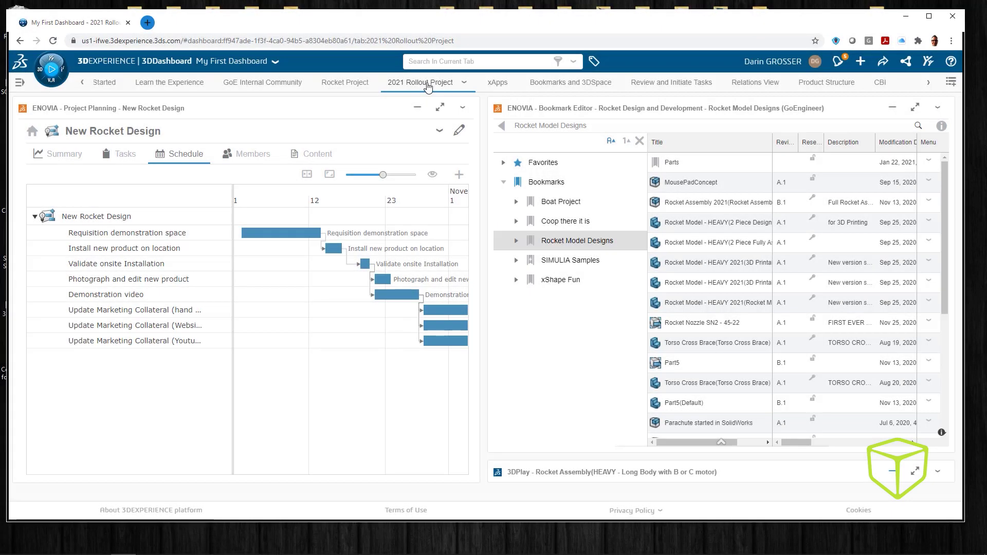
Expand Collaborative Space and Priority tags, and maximize the New Rocket Design project plan
left_click(593, 64)
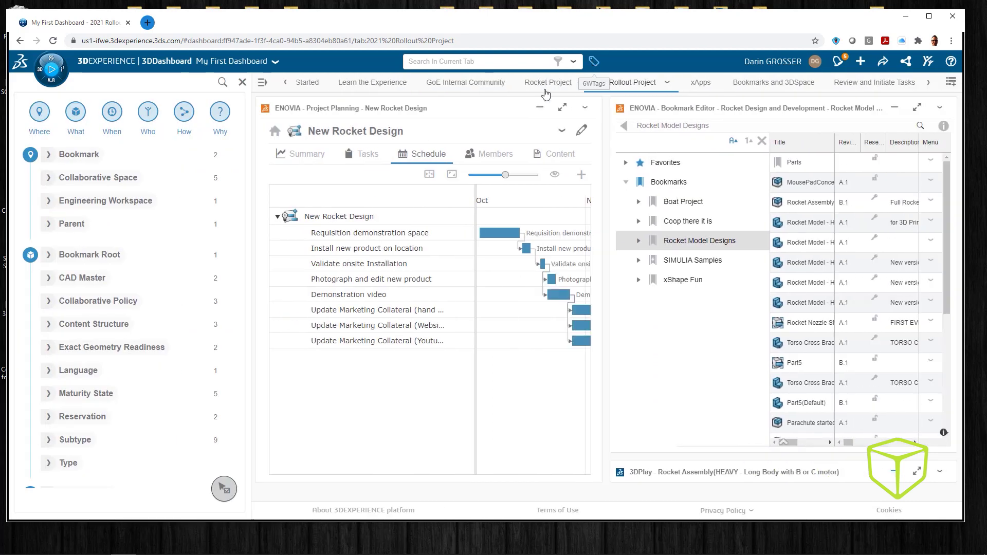
left_click(49, 177)
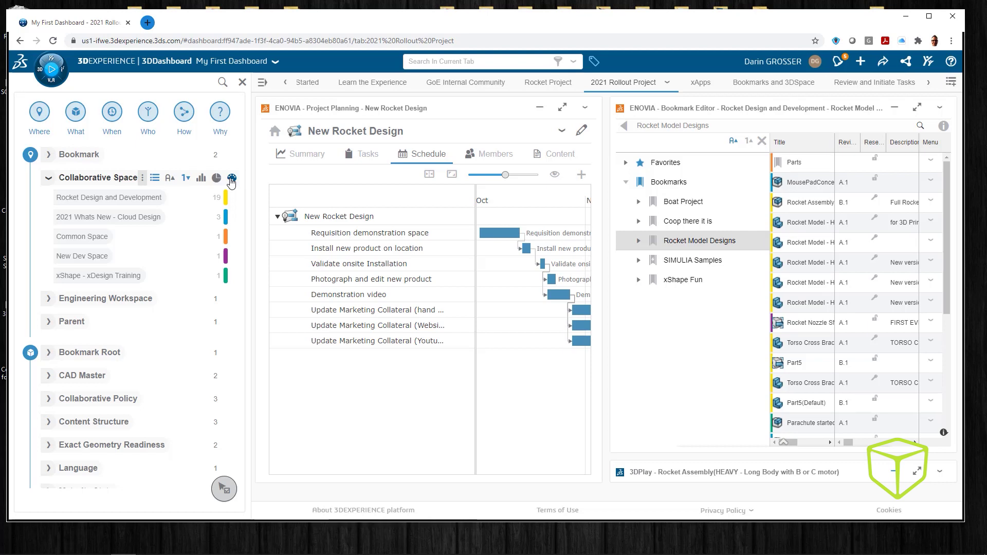
scroll(89, 364, "down", 4)
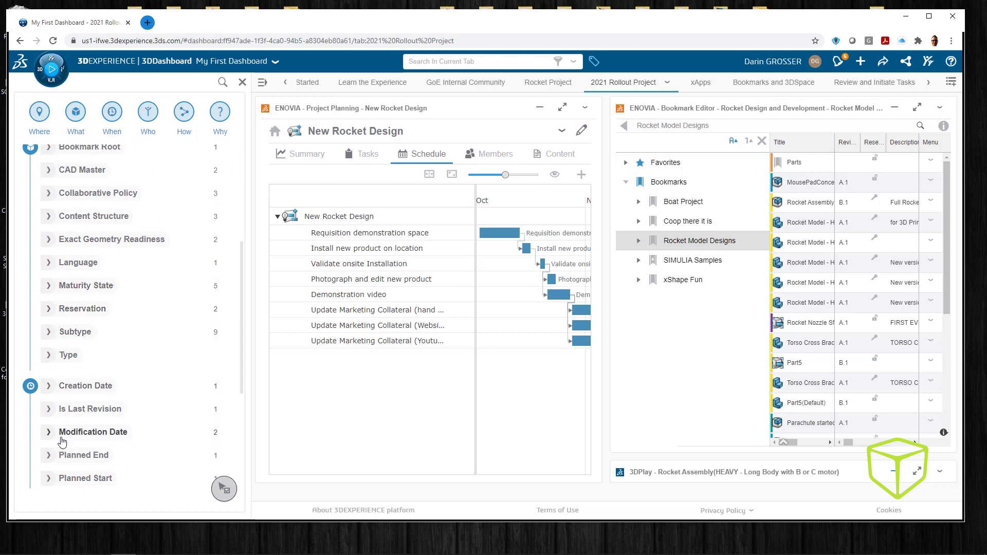
scroll(62, 441, "down", 4)
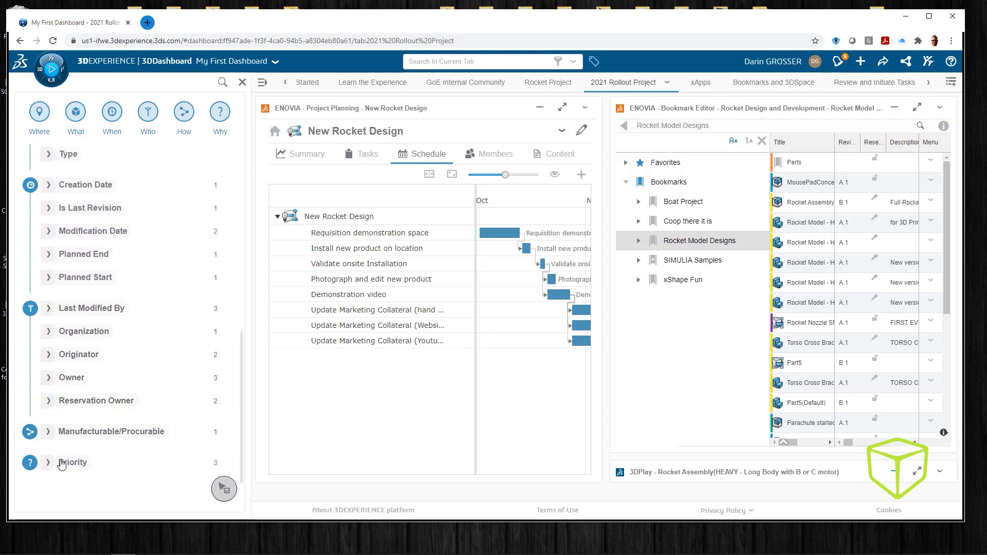
scroll(216, 437, "down", 1)
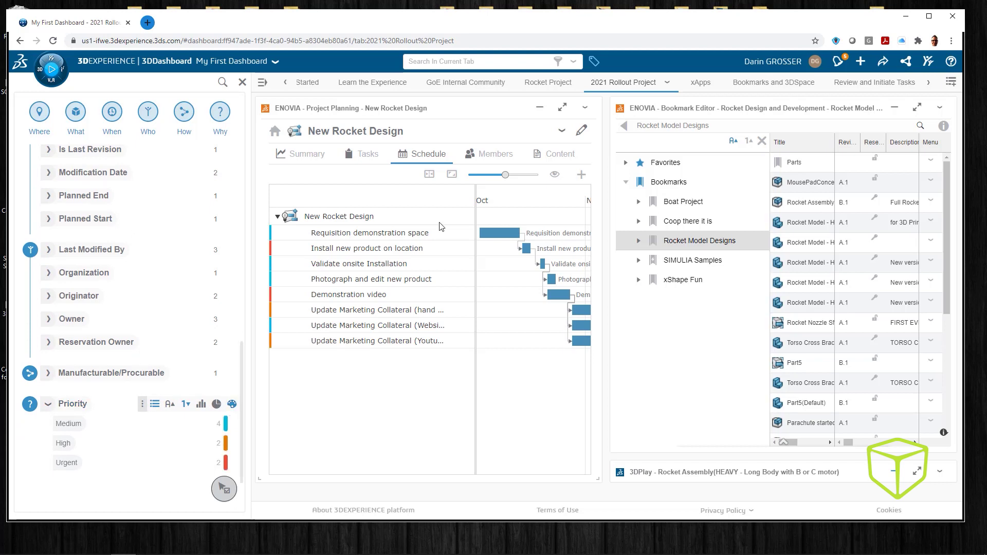
left_click(565, 108)
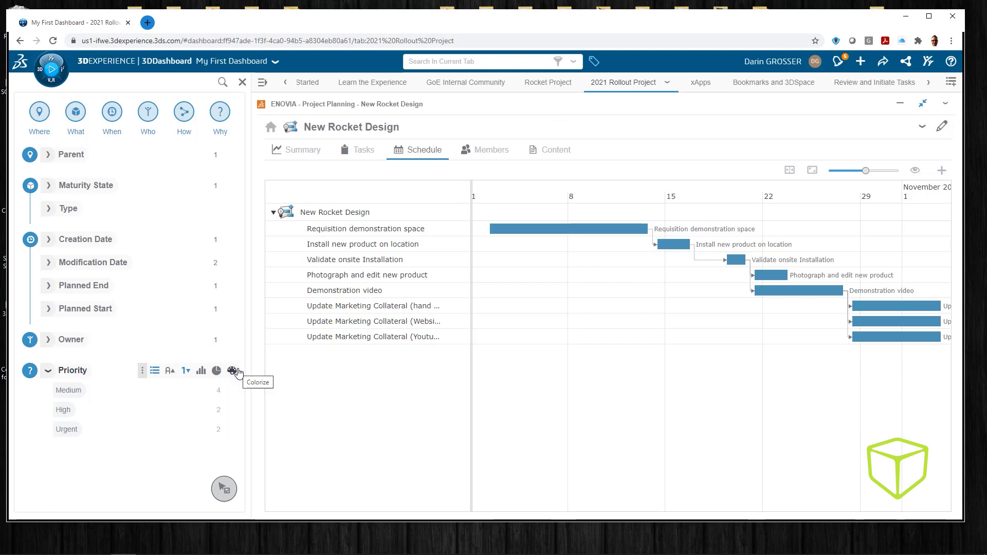
Filter the New Rocket Design Gantt schedule to Medium-priority tasks
left_click(79, 392)
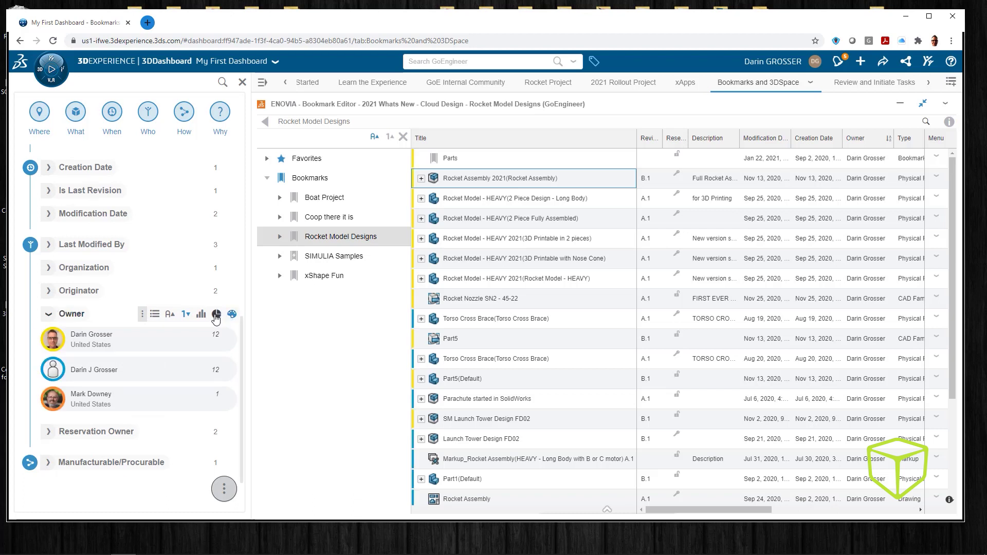
Show the Owner facet counts as a pie chart, then as a bar chart
left_click(216, 315)
left_click(201, 314)
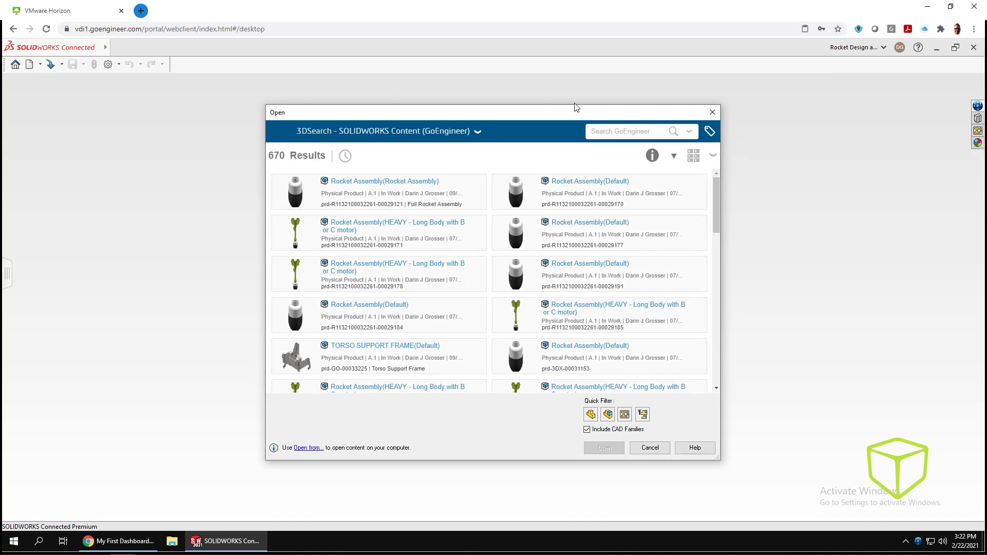
Open 6W Tags on the 3DSearch results and filter to one person under Who
left_click(709, 132)
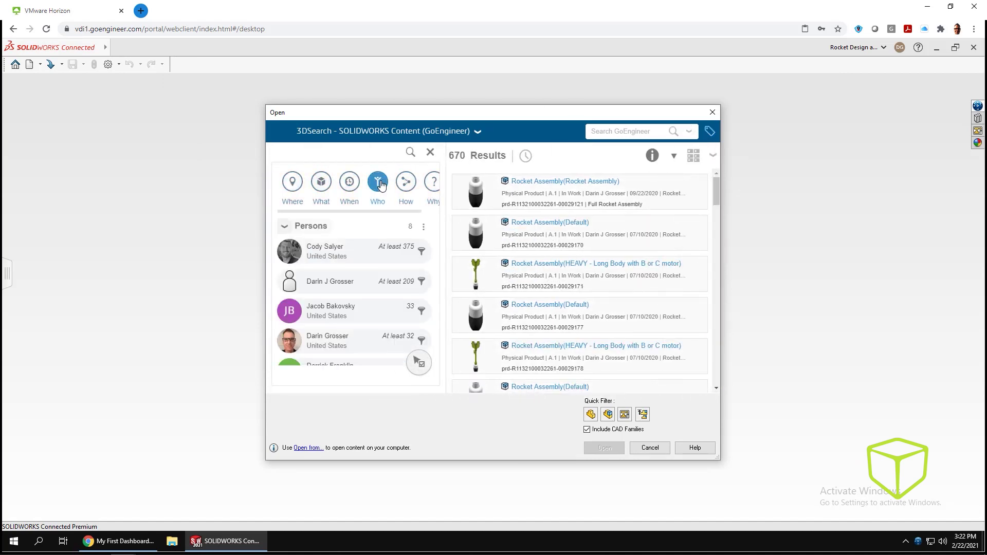
left_click(395, 313)
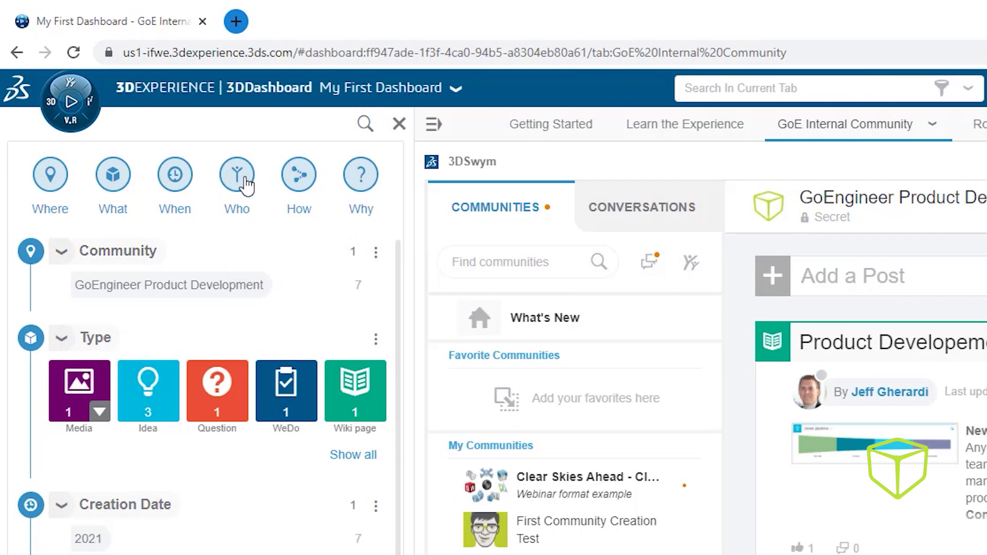
Show Who and What tags, search for the owner's name, and filter the feed to their posts
left_click(156, 114)
left_click(108, 183)
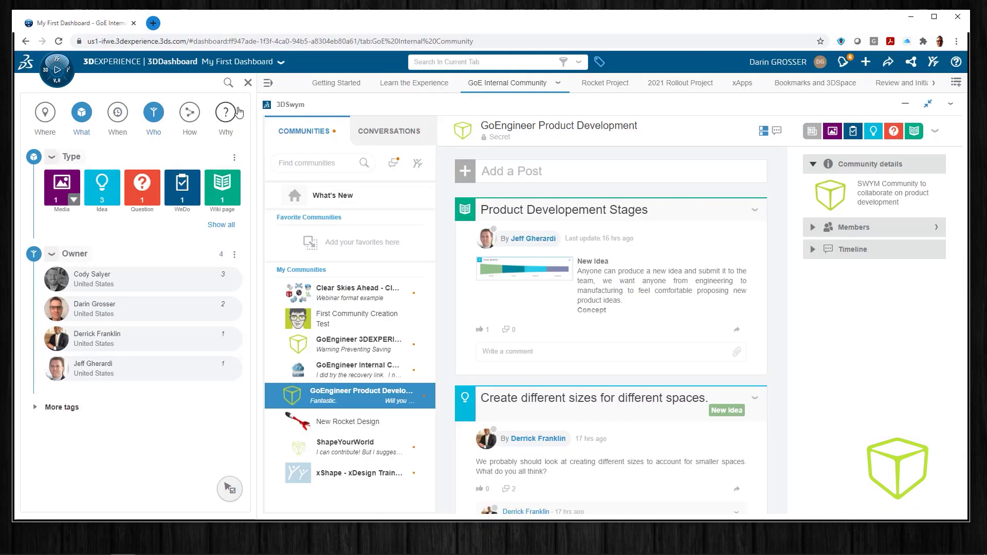
left_click(165, 83)
type("cody")
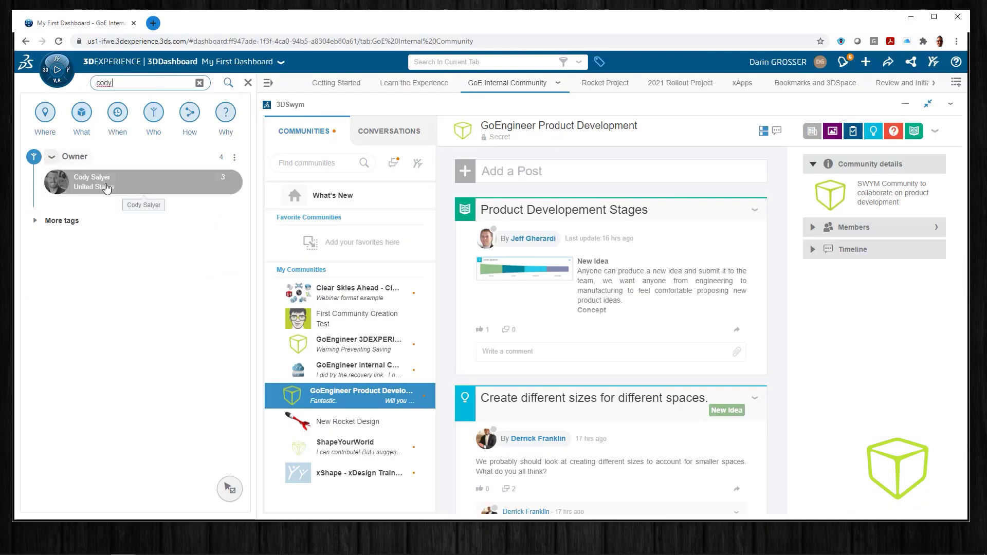
left_click(110, 183)
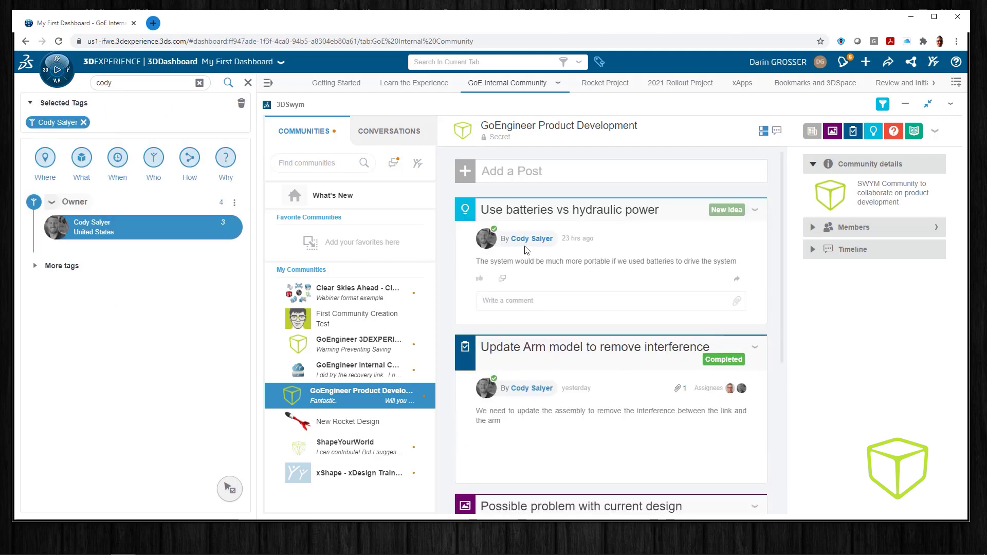
scroll(525, 247, "down", 2)
scroll(564, 260, "down", 7)
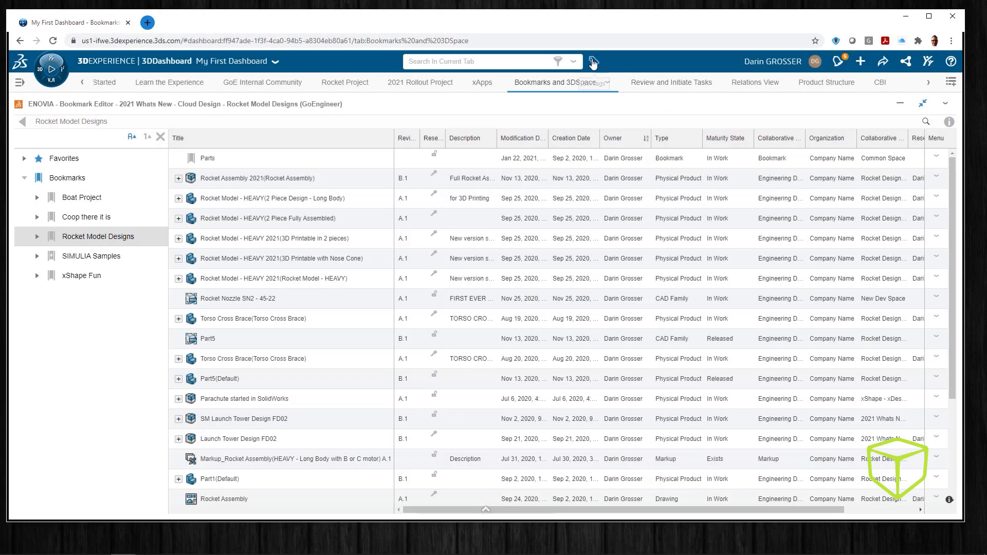
left_click(593, 62)
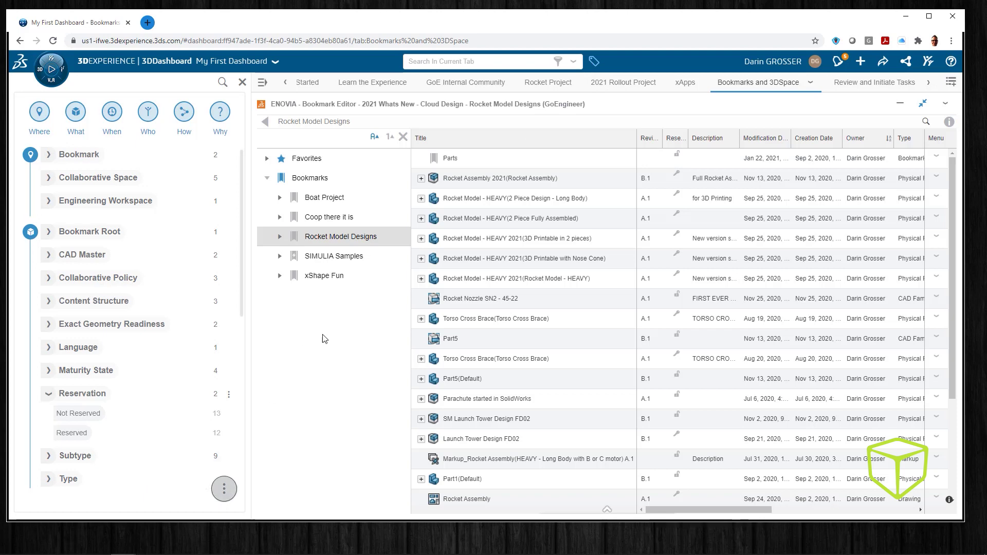
left_click(239, 82)
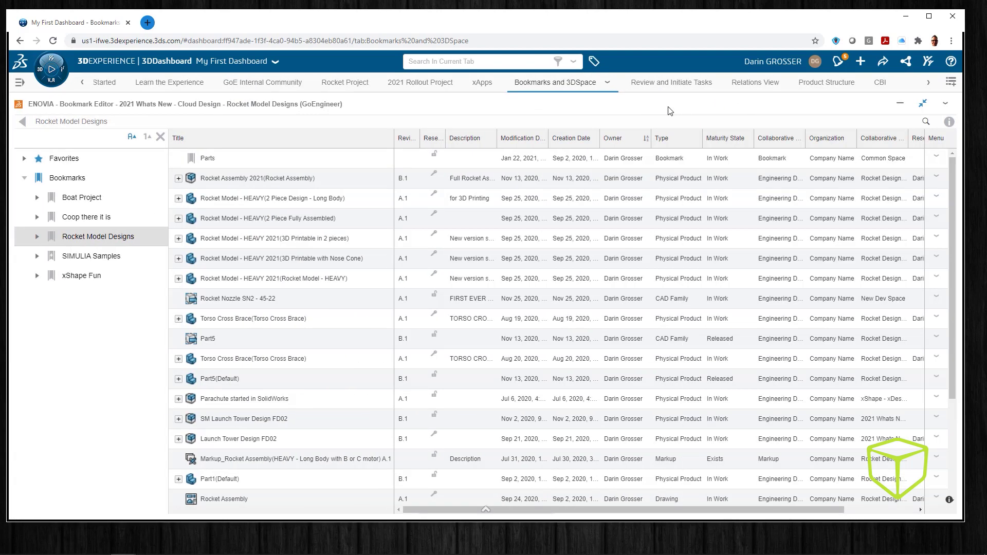
left_click(592, 62)
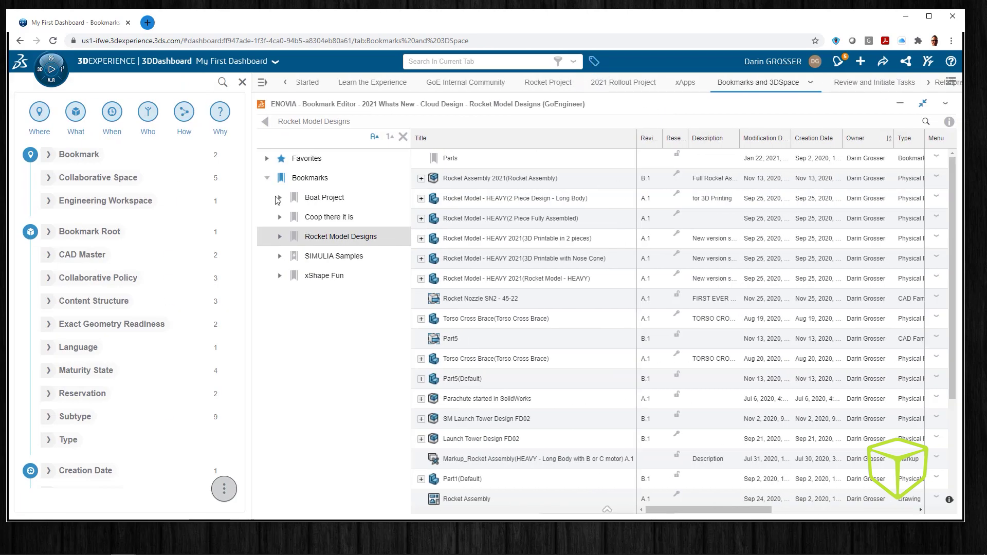
Filter by Rocket Design and Development, 2021 Whats New - Cloud Design, and xShape - xDesign Training
left_click(231, 178)
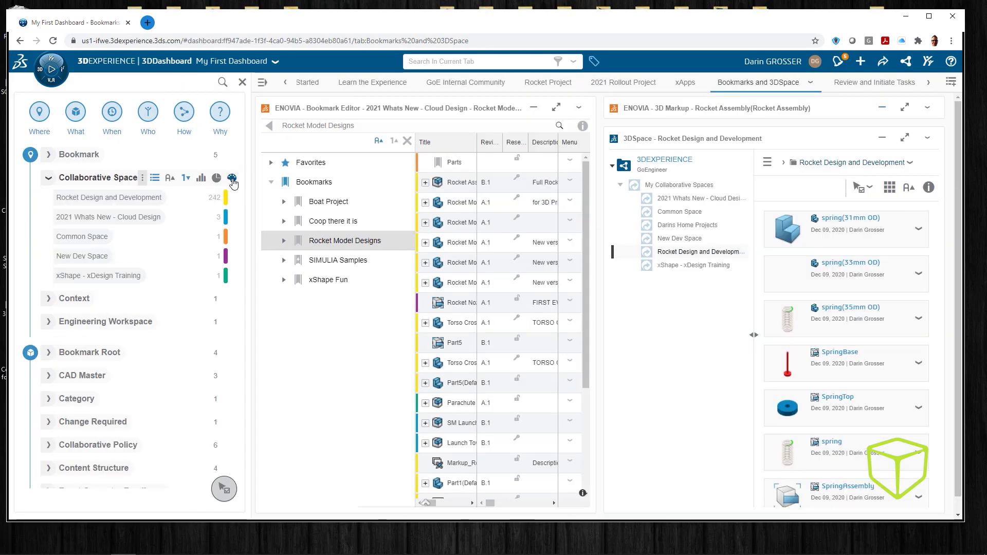
left_click(232, 179)
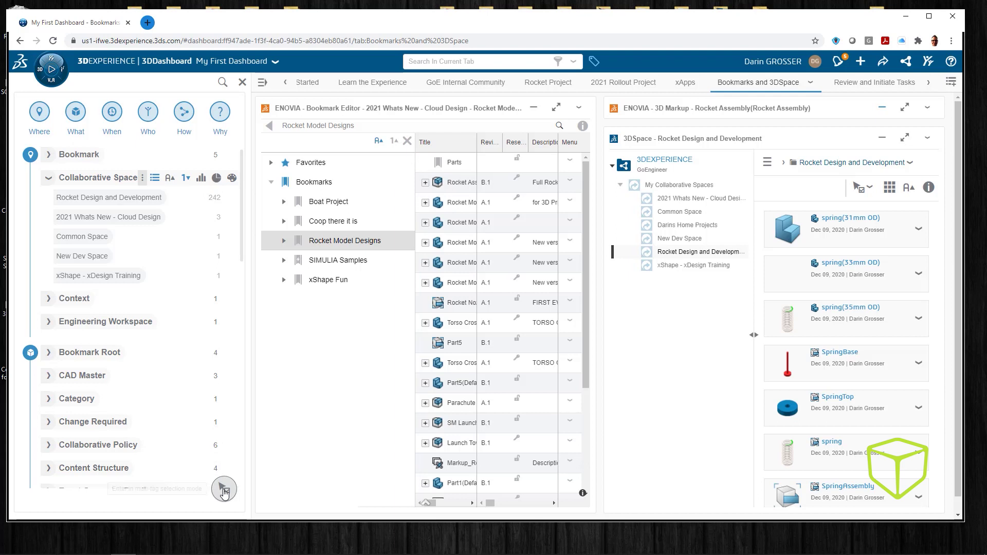
left_click(117, 198)
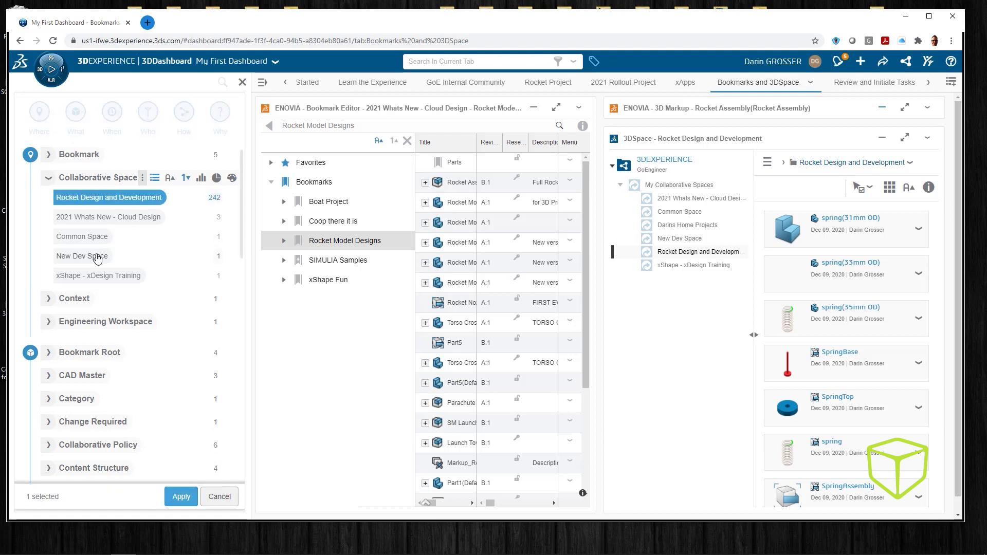
left_click(107, 220)
left_click(101, 277)
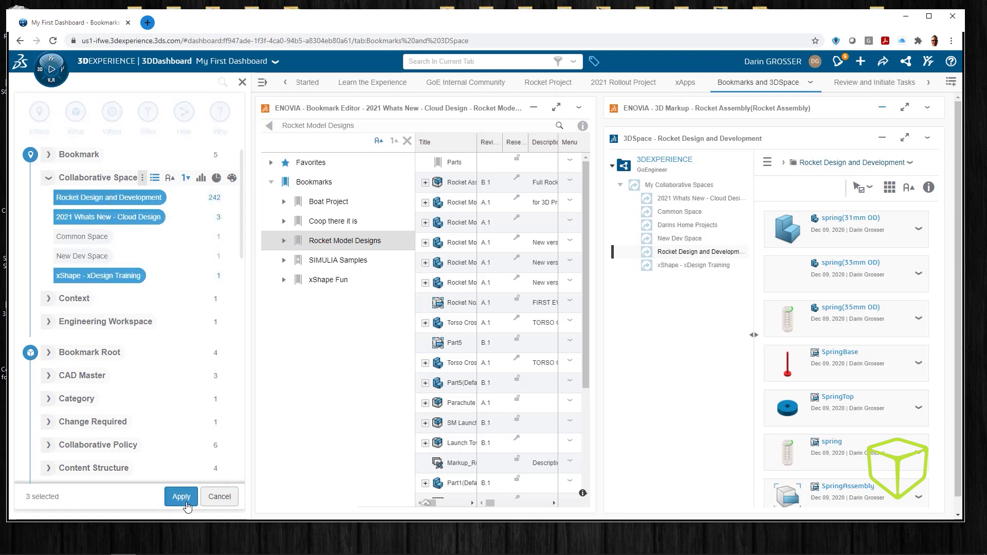
left_click(181, 496)
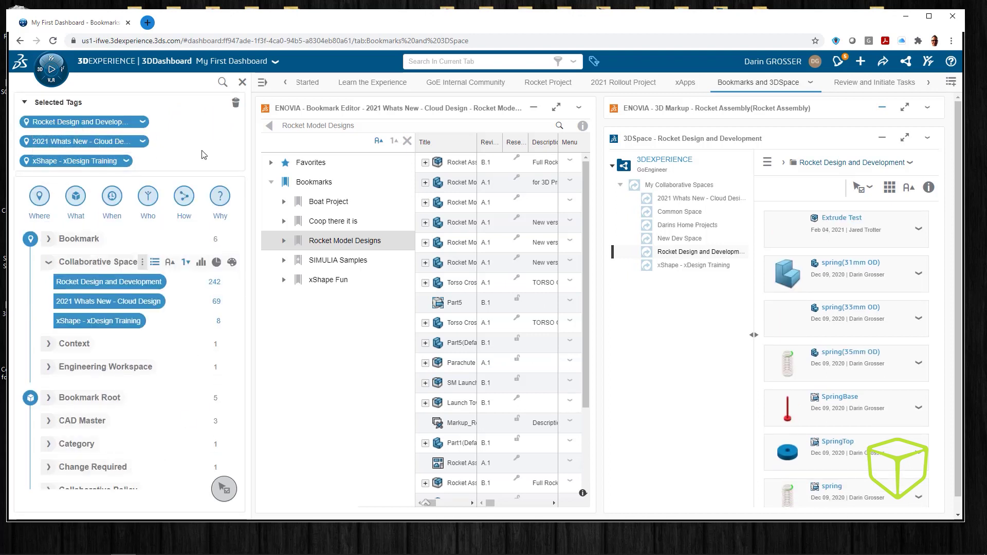
Remove the xShape - xDesign Training tag, then clear all active tags
left_click(126, 162)
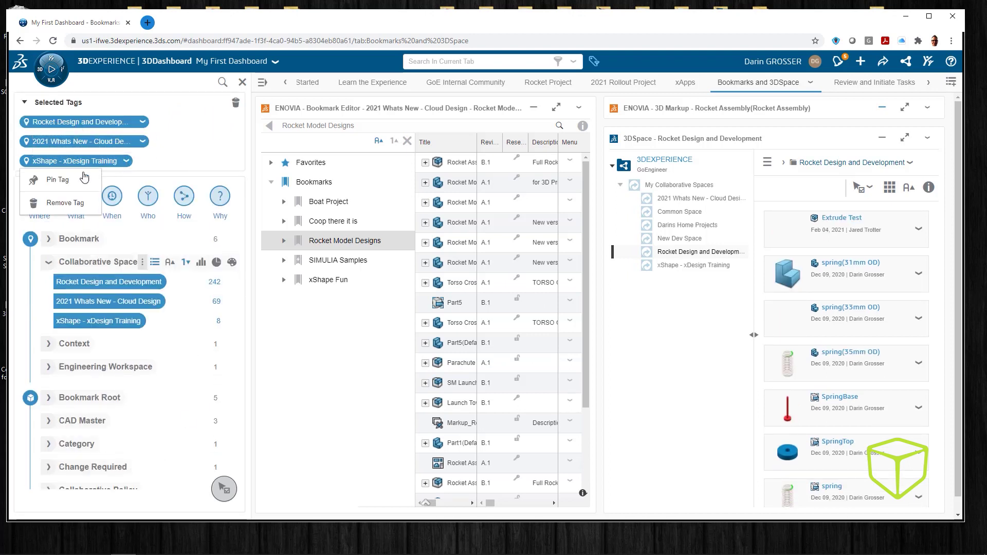
left_click(58, 204)
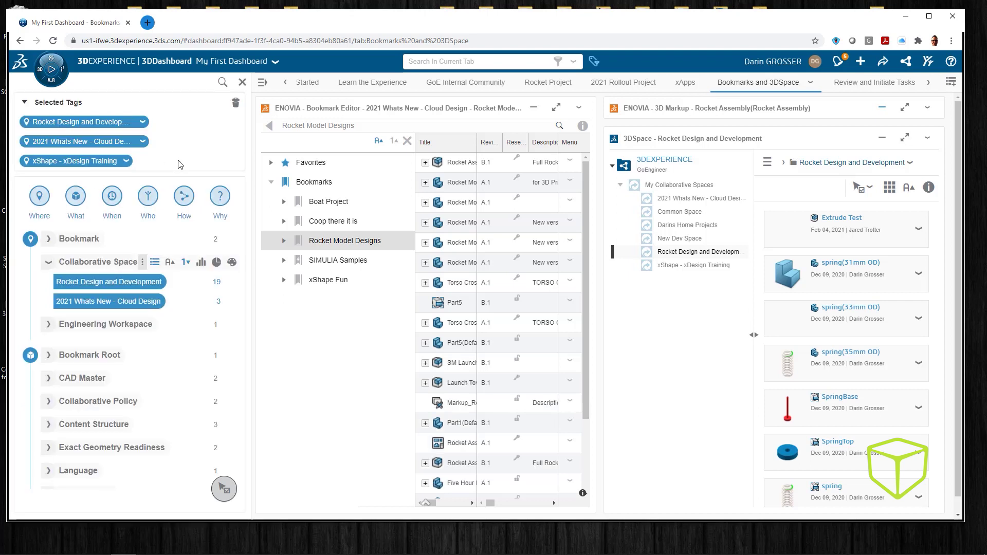
left_click(235, 106)
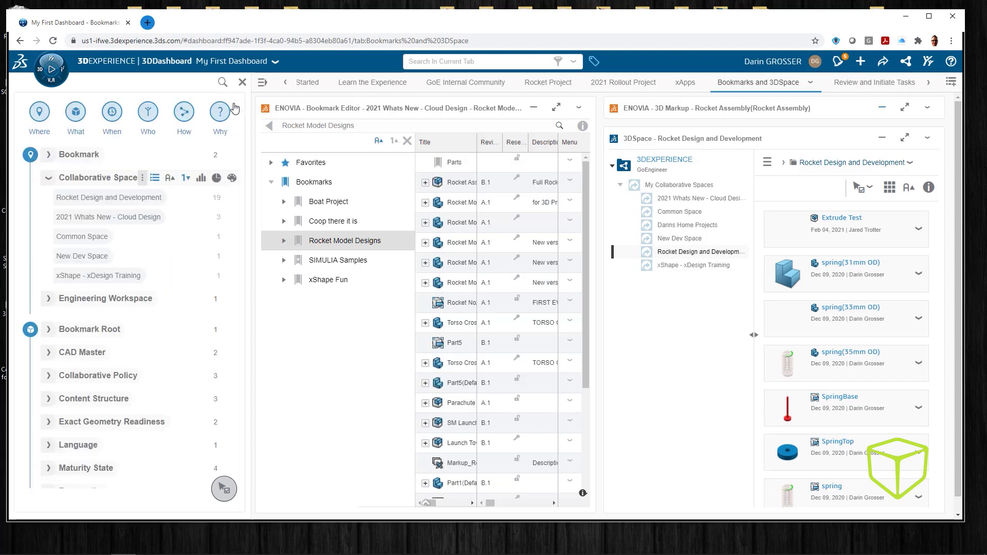